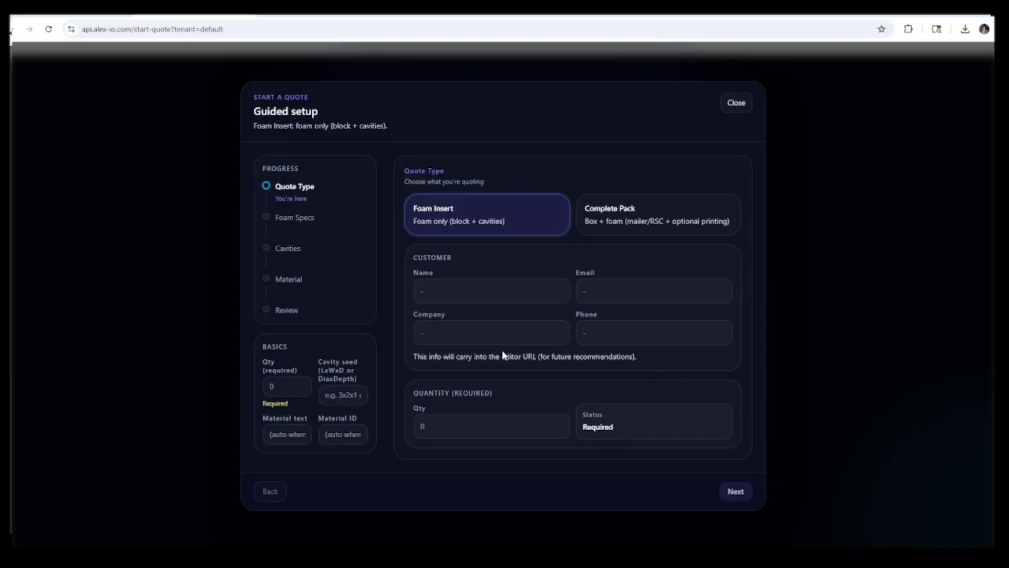
Choose Complete Pack (box plus foam) as the quote type instead of foam insert only
click(636, 222)
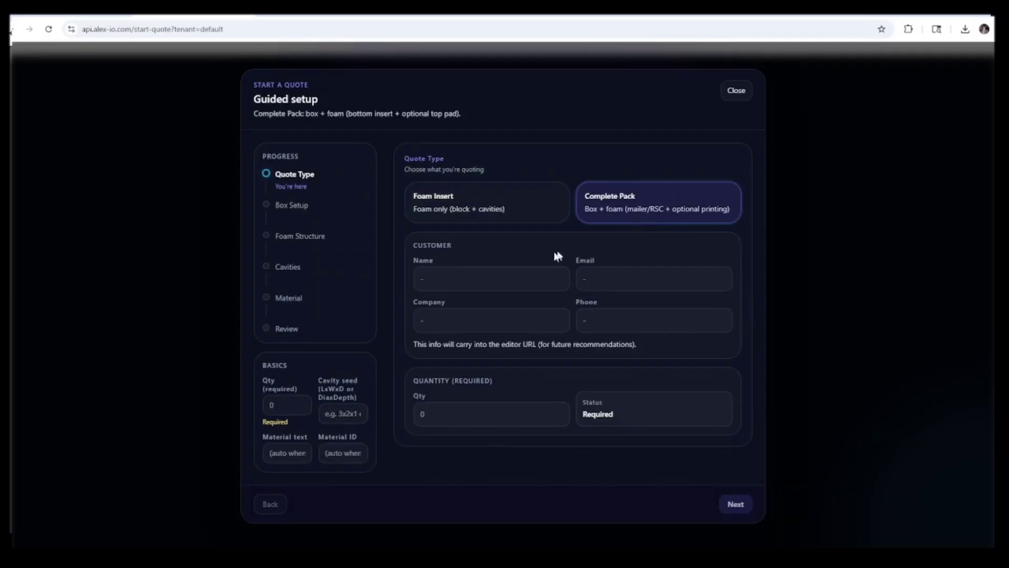
Fill in the customer's name, e-mail, company Alex-IO and phone number
click(472, 283)
text(chuck)
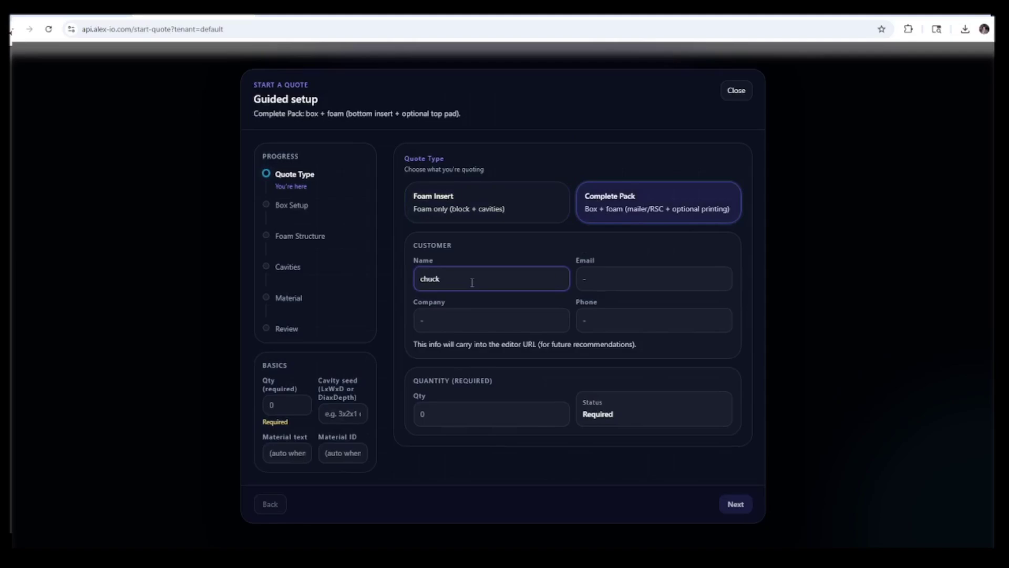
text( j)
key(Tab)
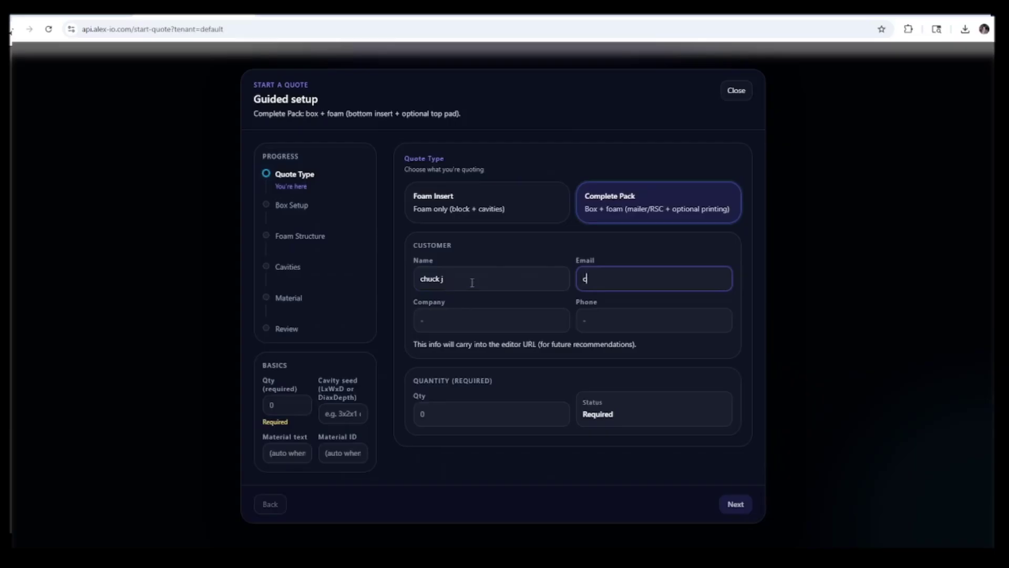
key(Tab)
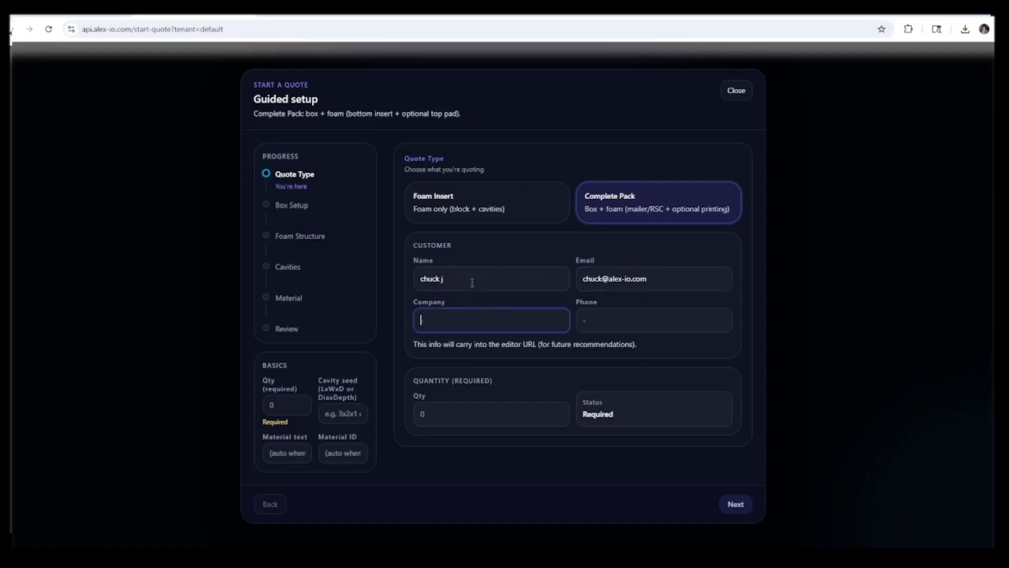
text(Alex-IO)
key(Tab)
text(5)
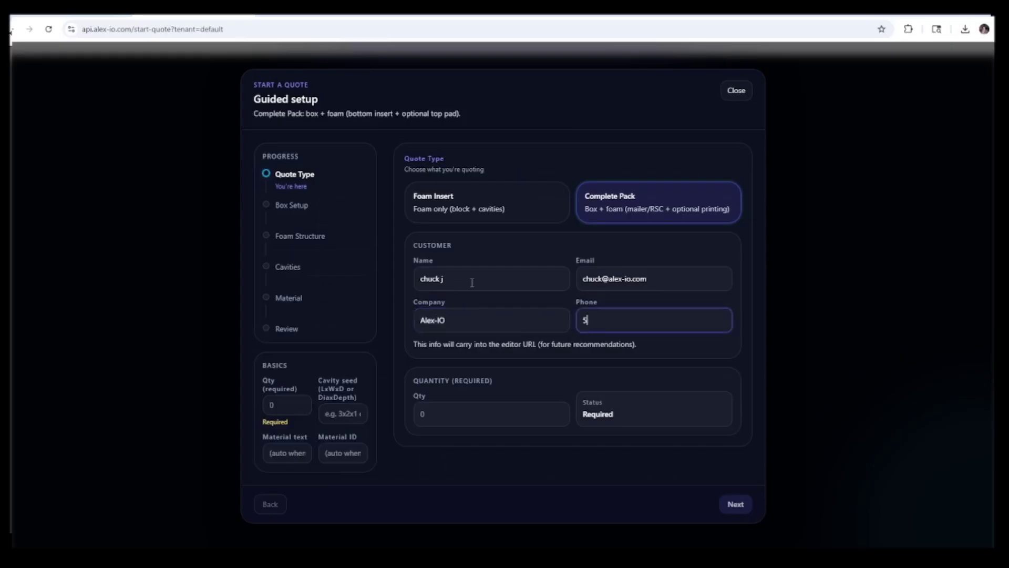
text(55-555-5555)
Set the order quantity to 25 and continue to Box Setup
click(443, 417)
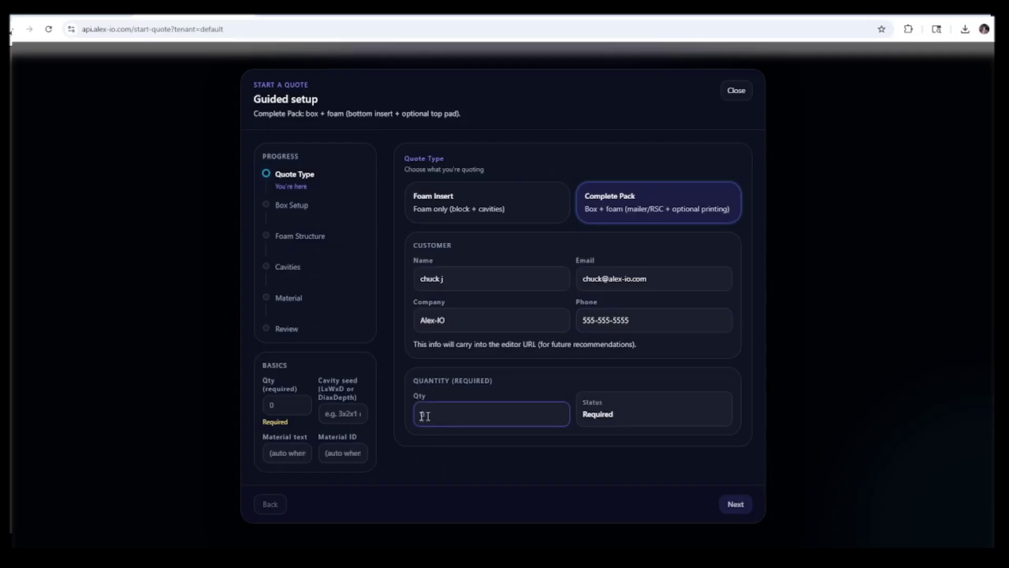
text(25)
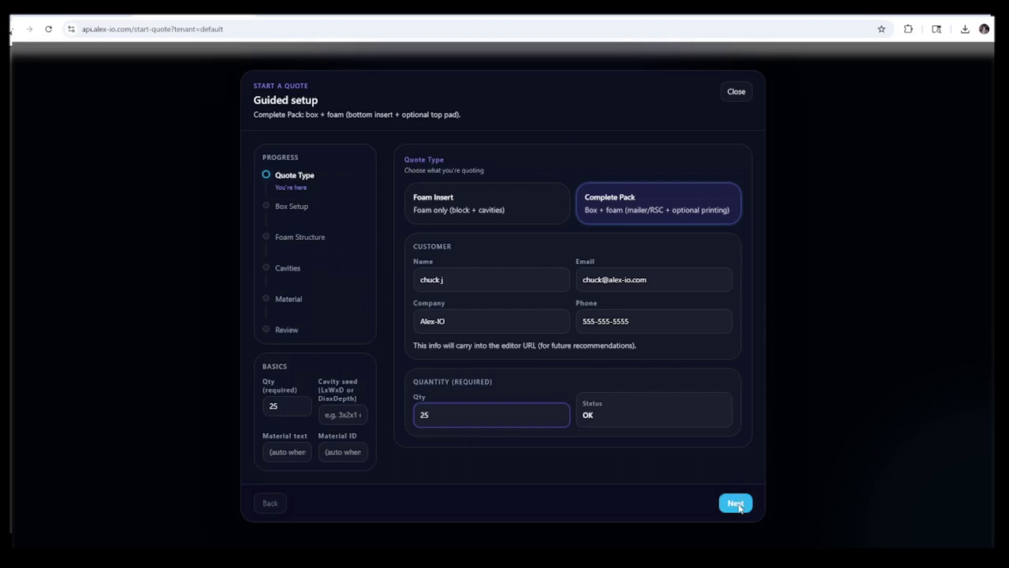
click(742, 504)
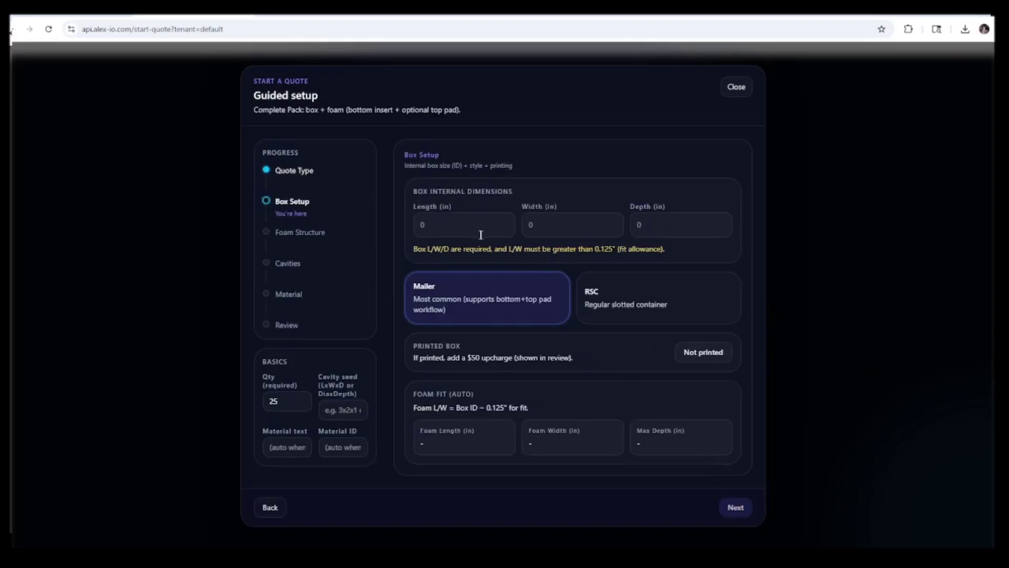
Enter internal box dimensions of 10 × 10 × 6 in
click(435, 229)
text(10)
key(Tab)
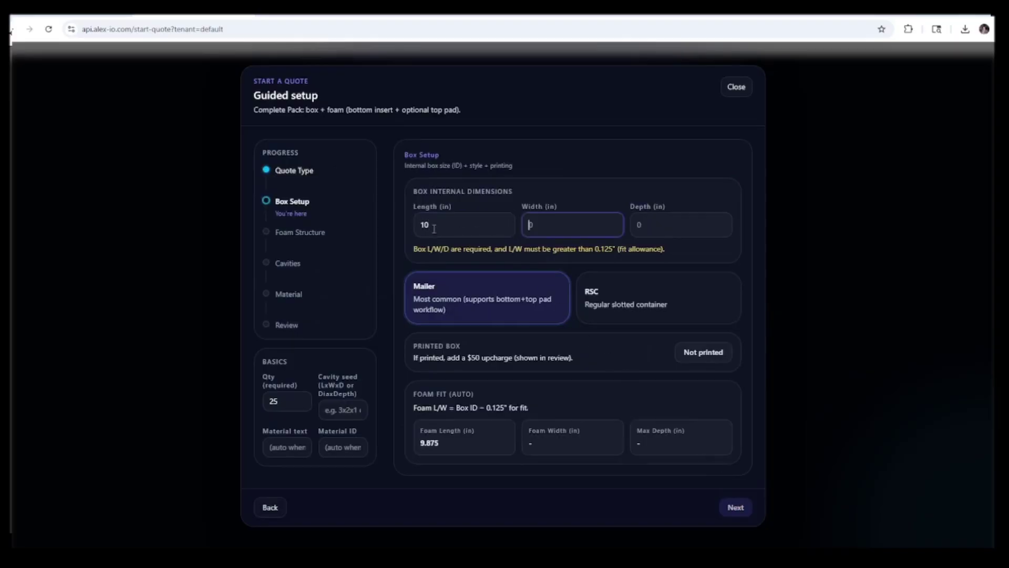
text(10)
key(Tab)
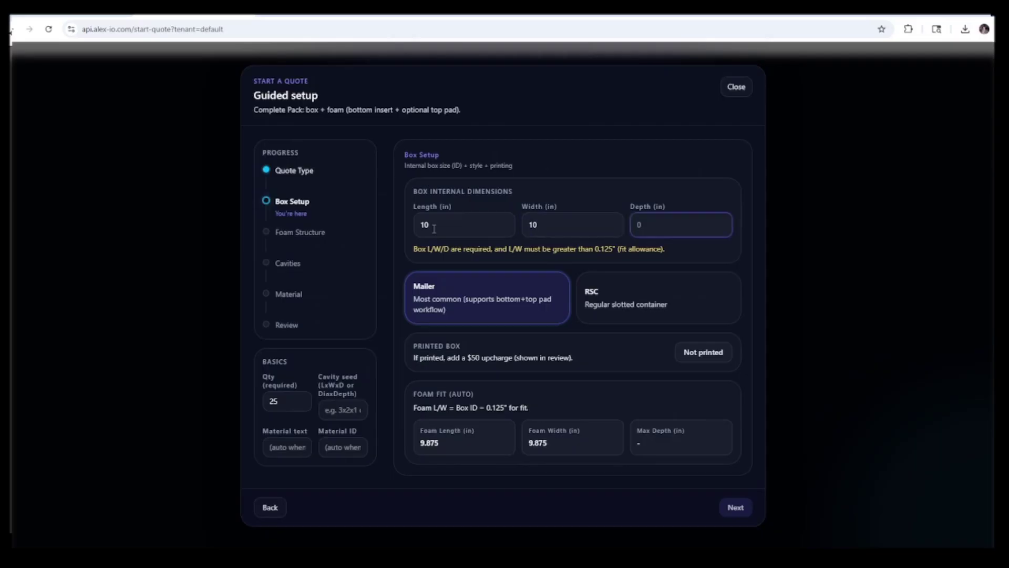
text(6)
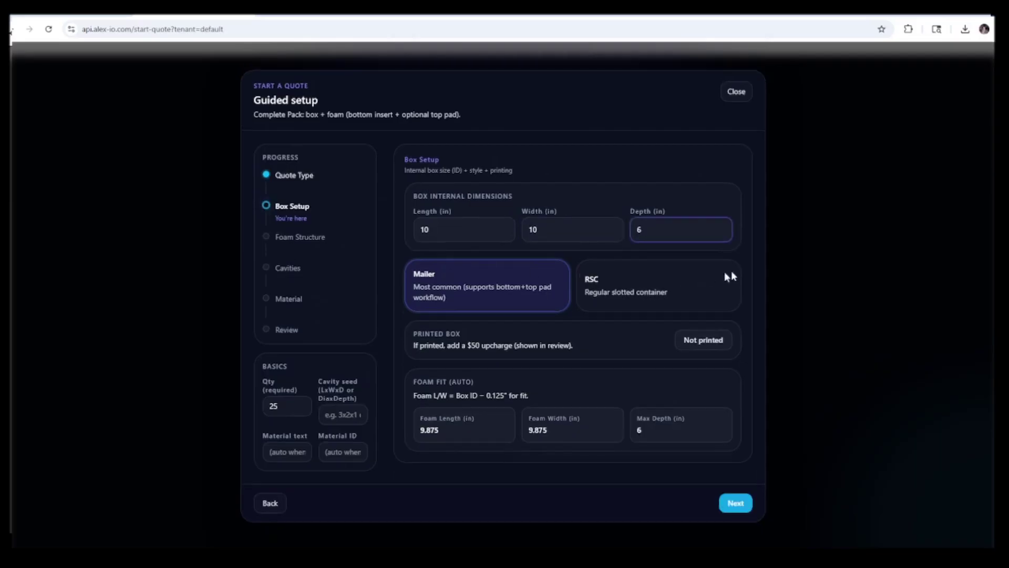
click(619, 288)
Make the box a printed RSC (+$50) and continue to Foam Structure
click(619, 288)
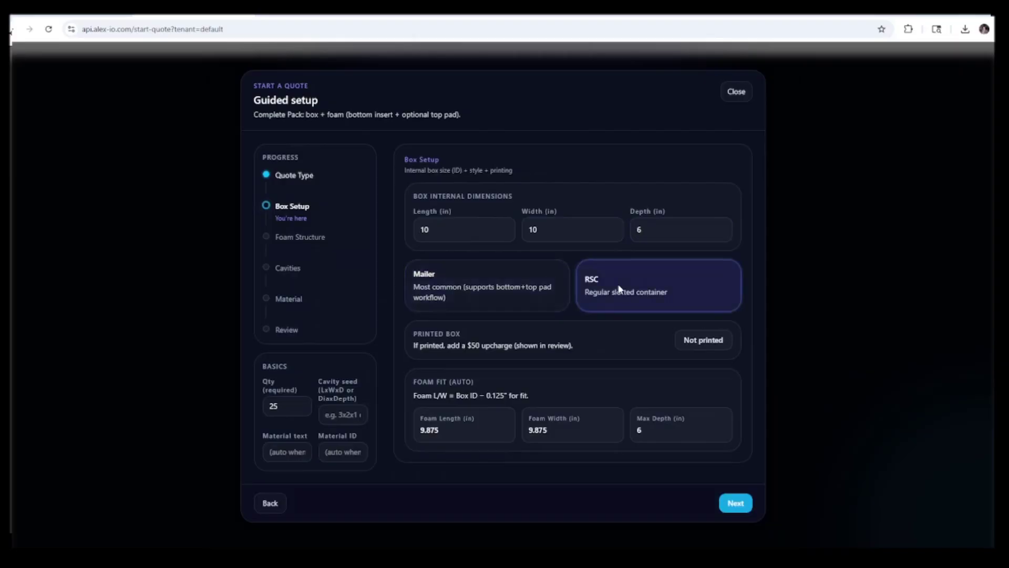
click(704, 340)
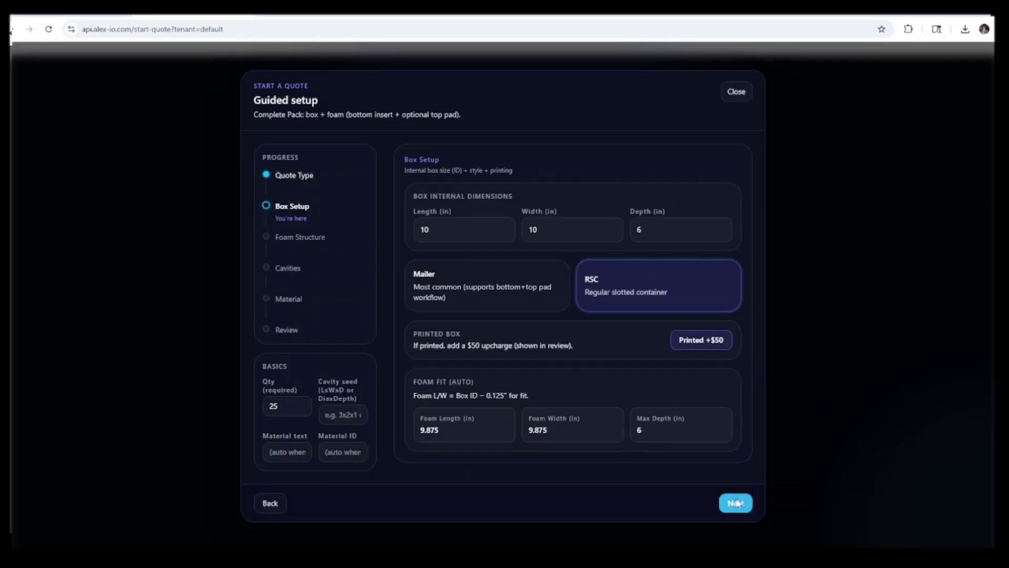
click(738, 506)
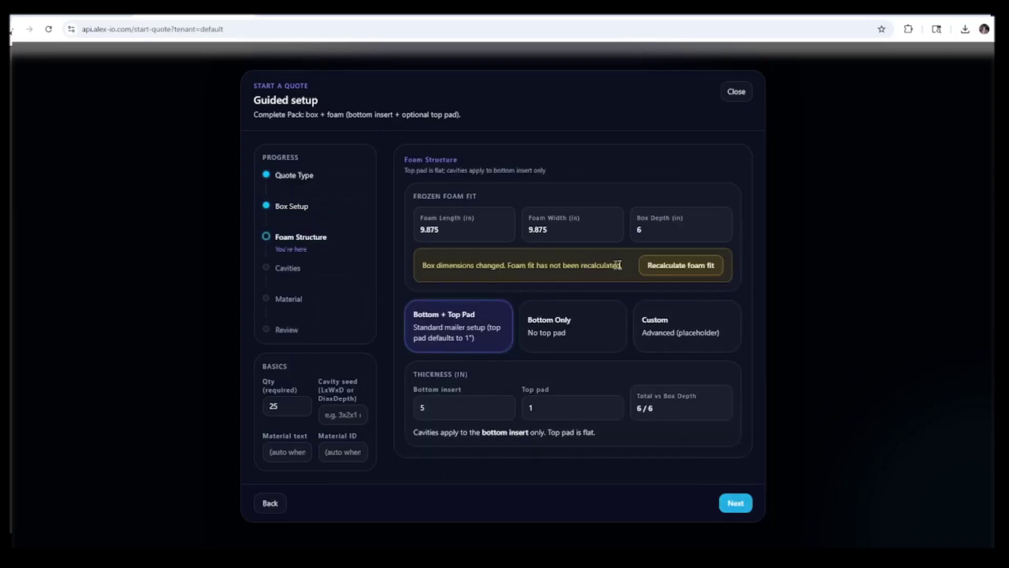
Recalculate foam fit and keep Bottom + Top Pad with 5 in and 1 in layers
click(668, 271)
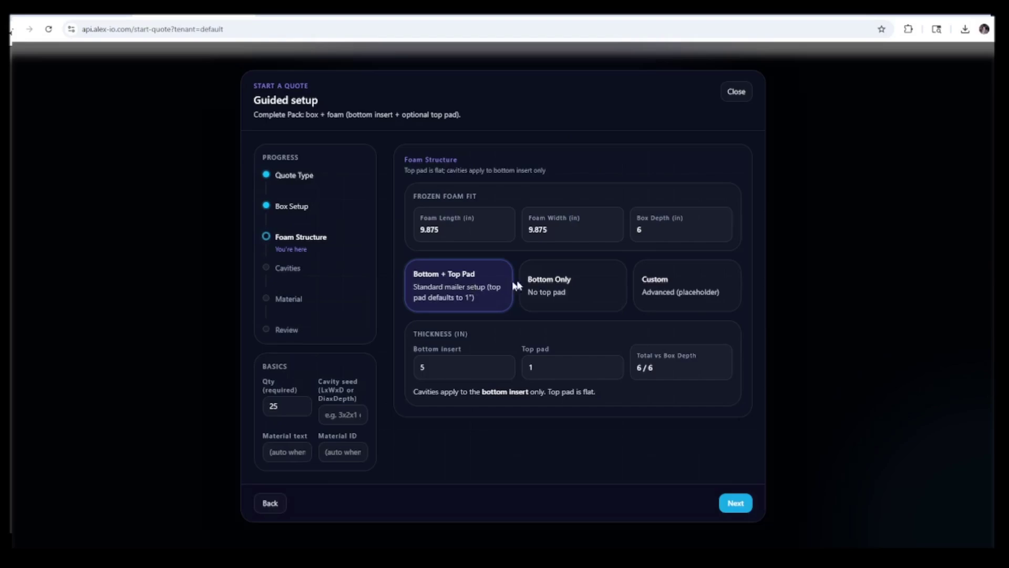
click(555, 286)
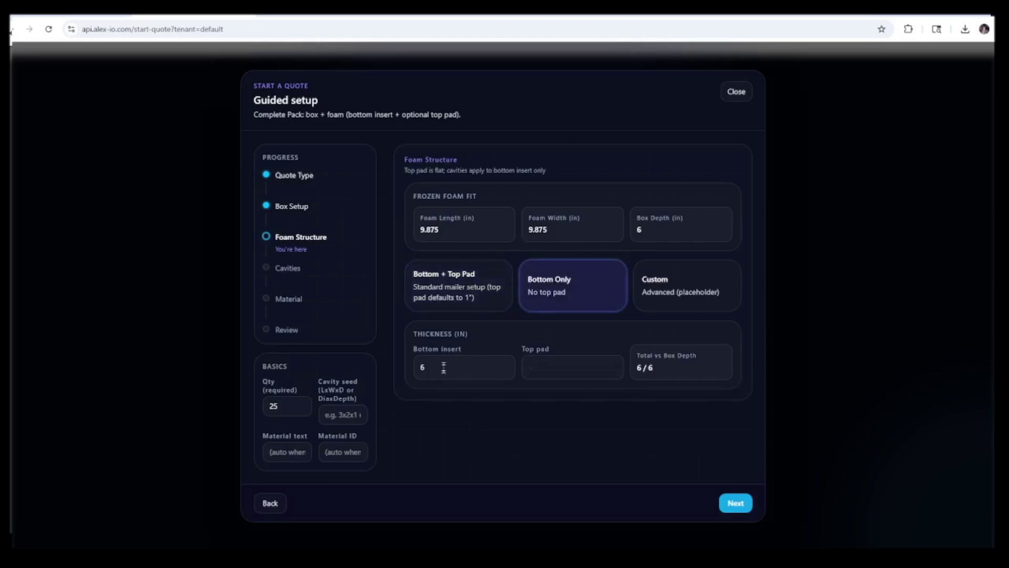
click(678, 278)
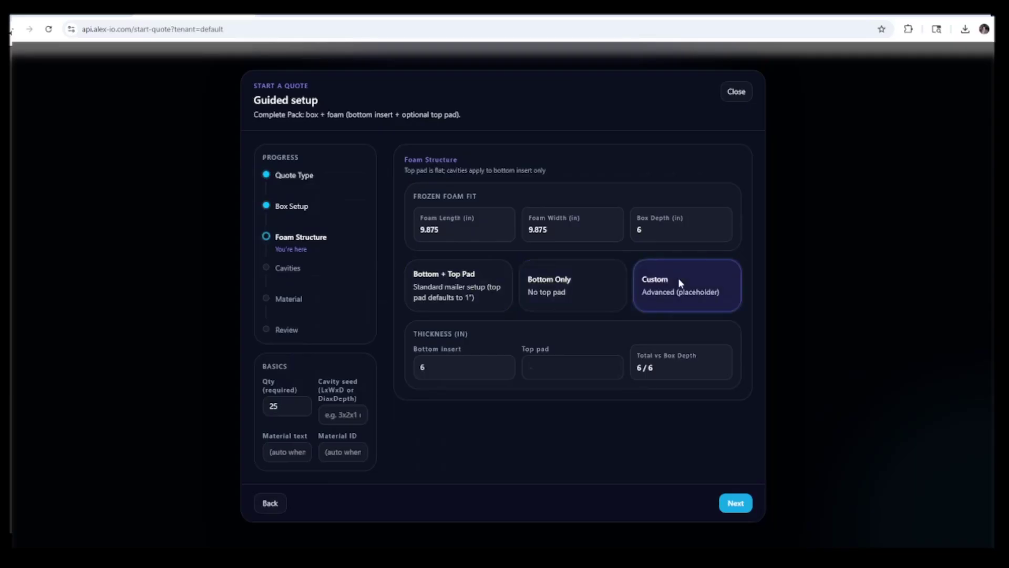
click(476, 293)
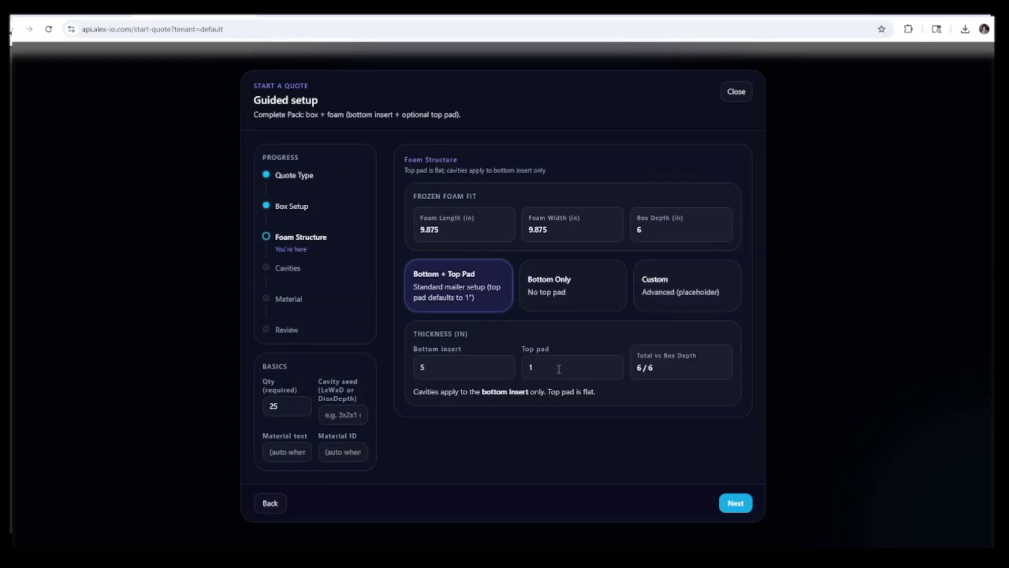
click(731, 503)
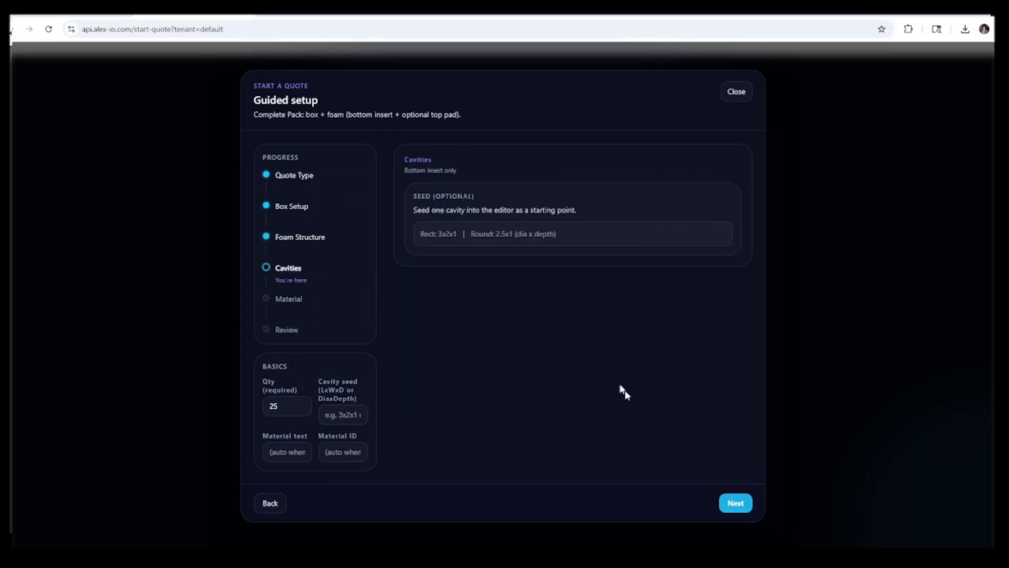
Enter 8x8x4 as the seed cavity size
click(471, 234)
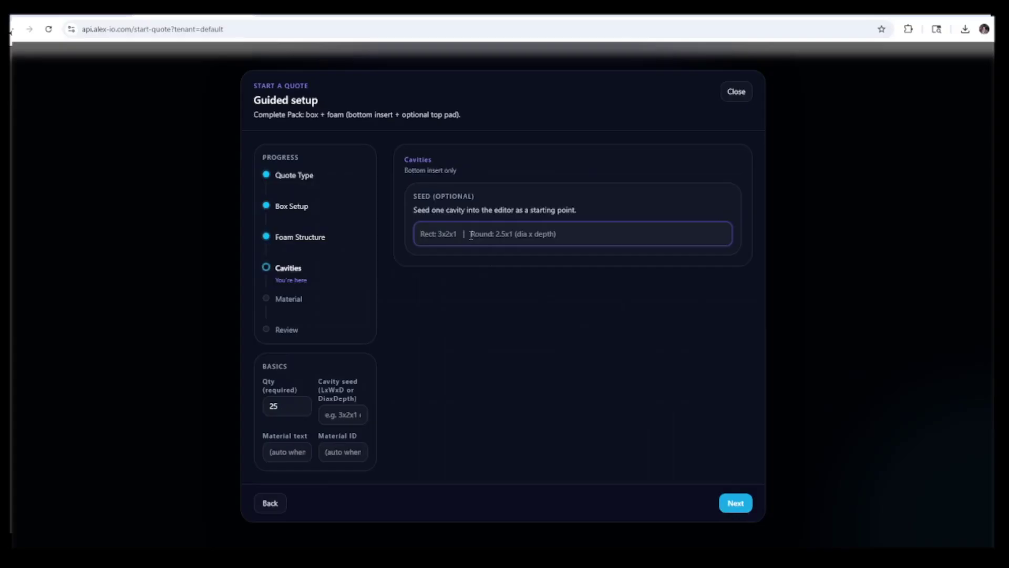
text(8x8x)
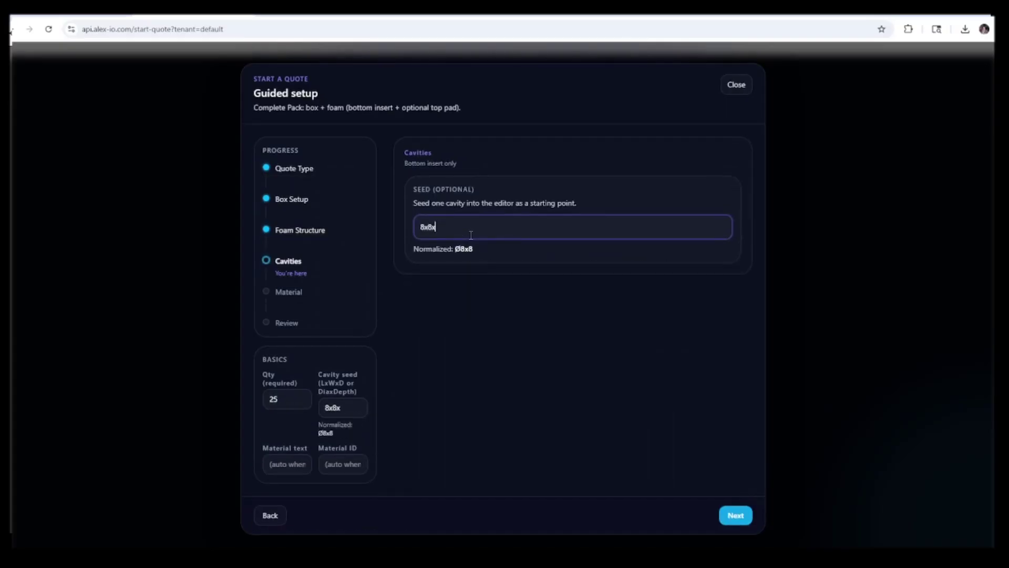
text(4)
Pick Polyurethane Foam 1560 Char as the material and proceed to Review
click(735, 515)
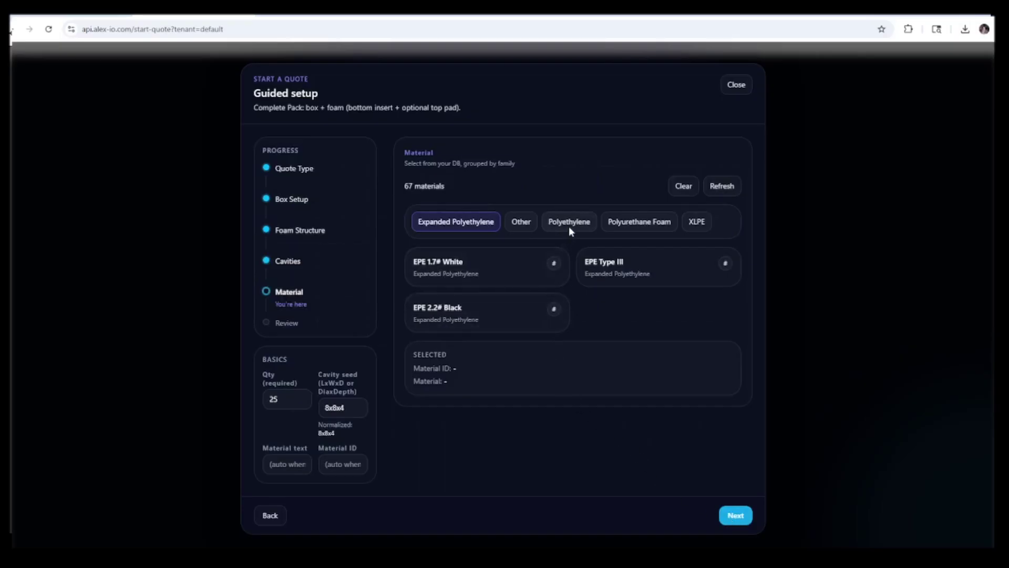
click(623, 223)
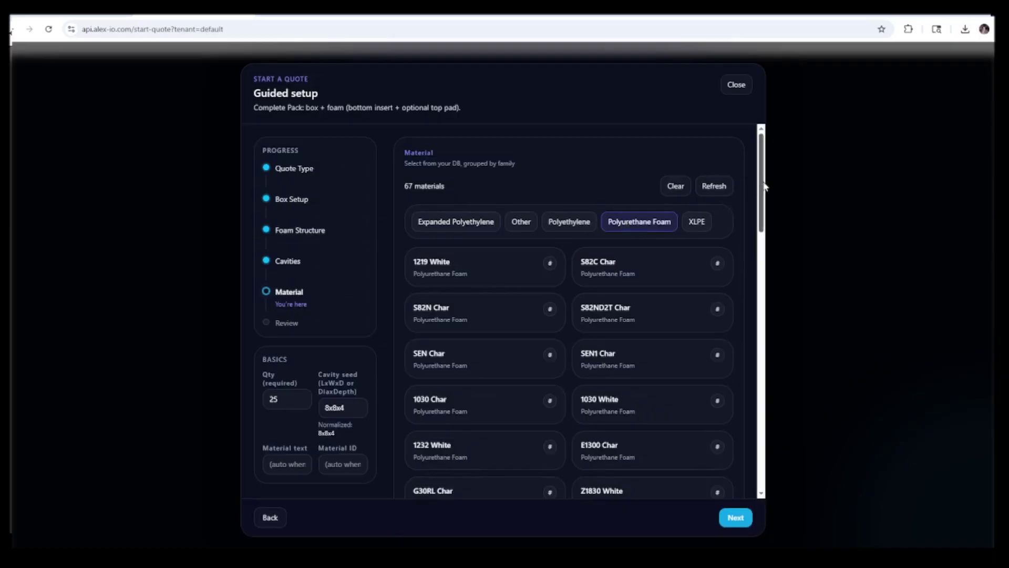
drag(761, 184, 766, 283)
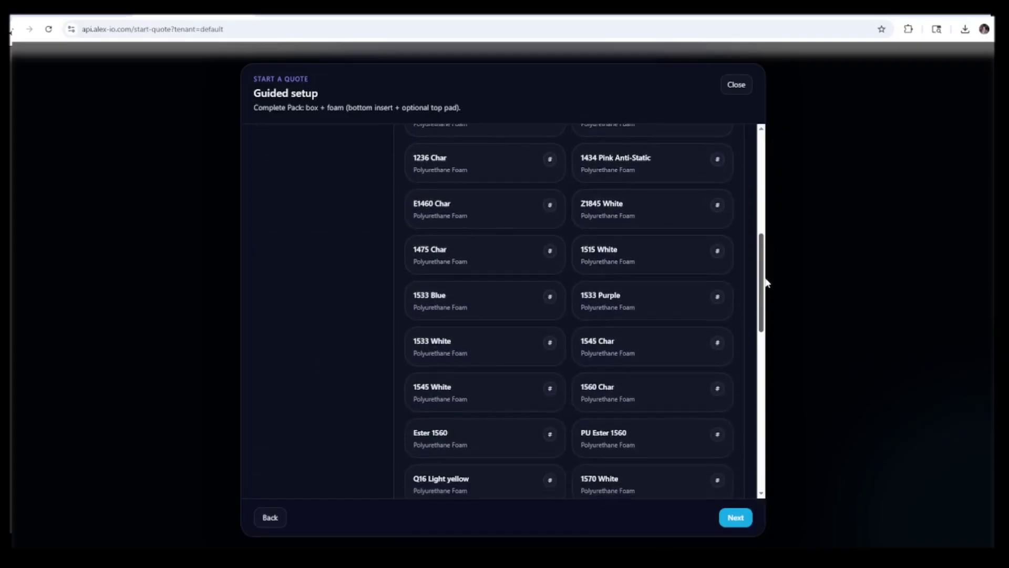
click(617, 401)
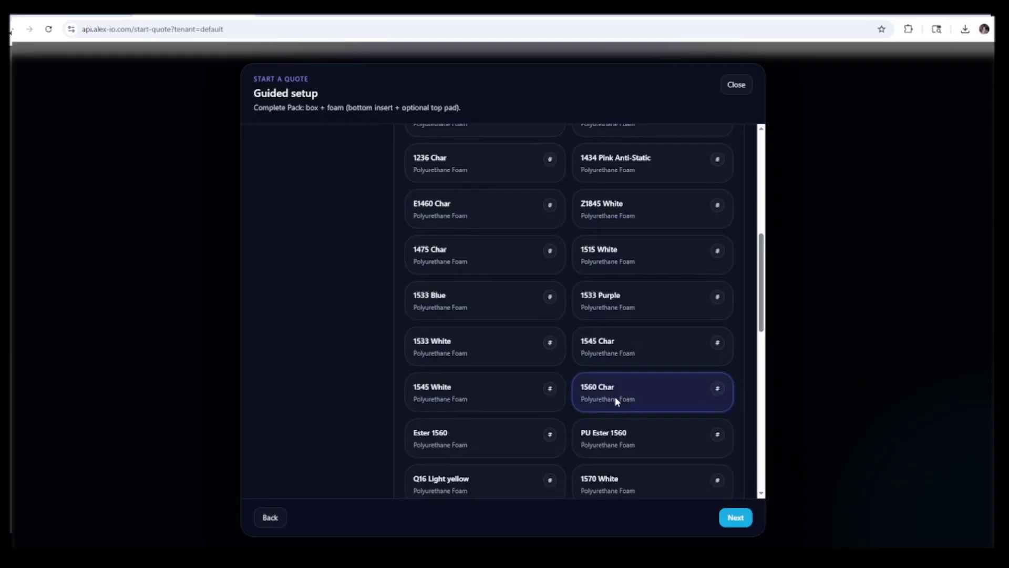
click(737, 518)
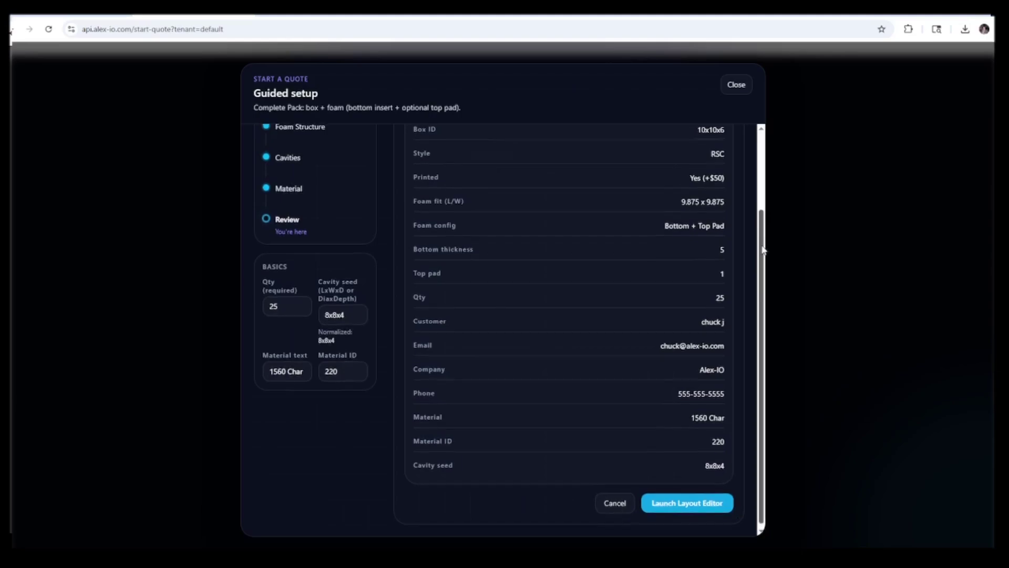
Review the quote summary and launch the foam Layout Editor
mouse_move(764, 261)
mouse_down()
mouse_move(764, 190)
mouse_move(766, 269)
mouse_up()
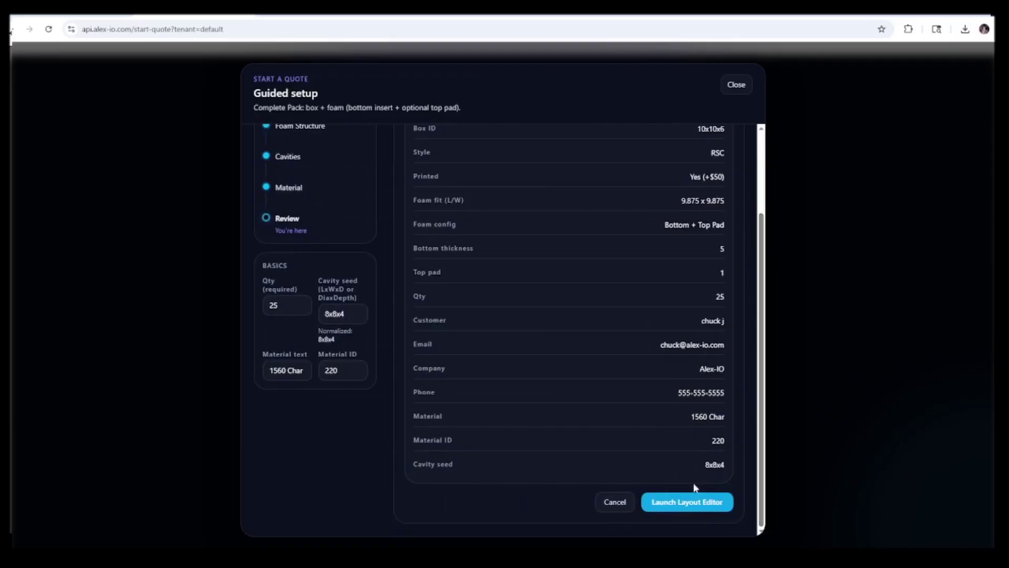
click(691, 502)
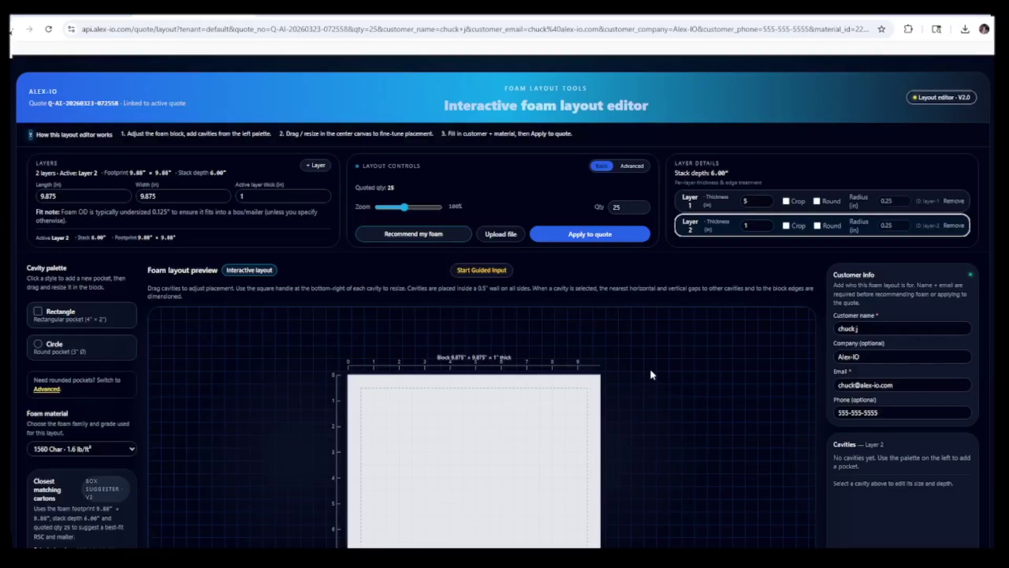
Crop Layer 2's corners, check Layer 1, and apply the layout to the quote
scroll(650, 371, down, 1)
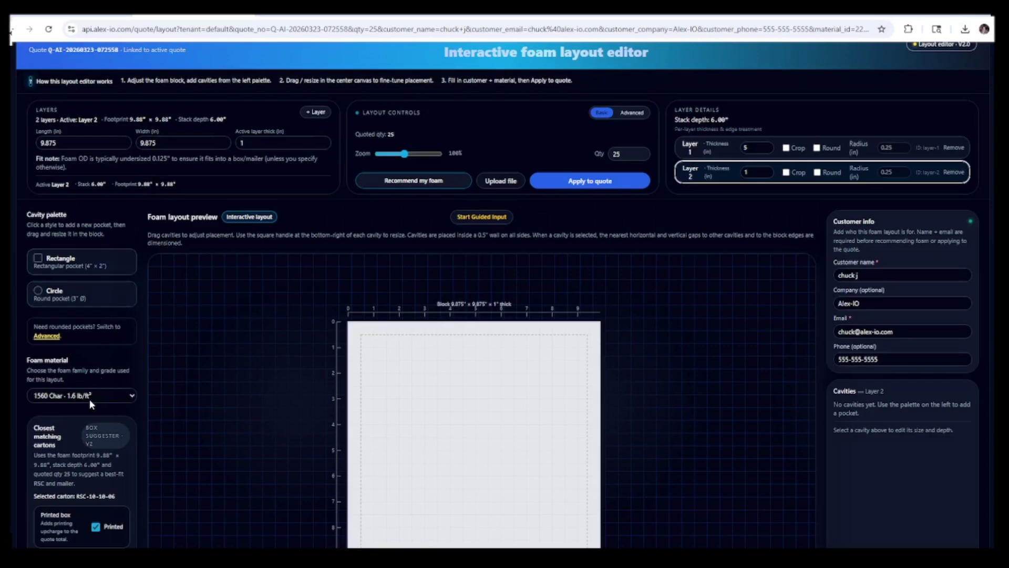
scroll(90, 399, down, 3)
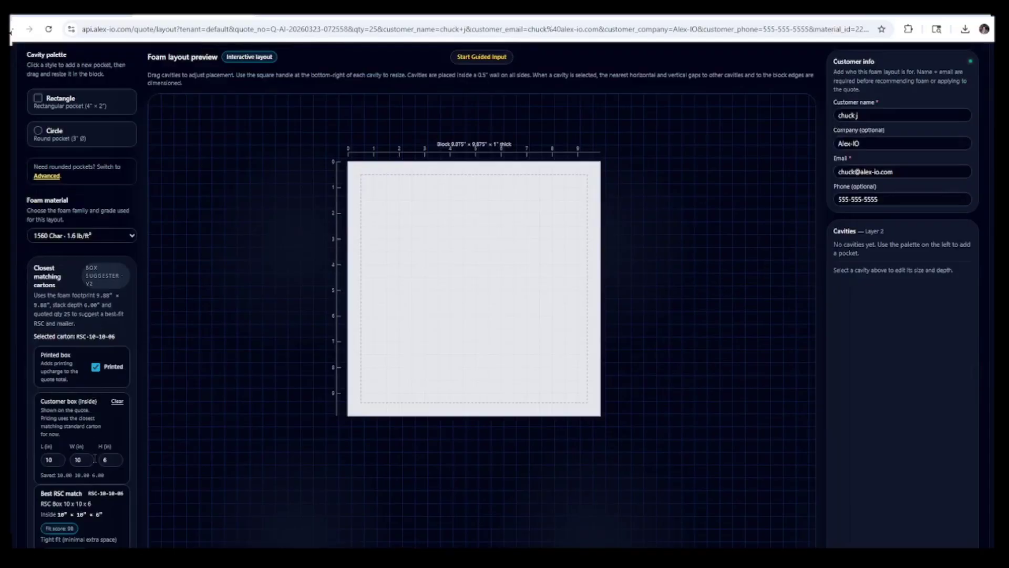
scroll(225, 359, up, 3)
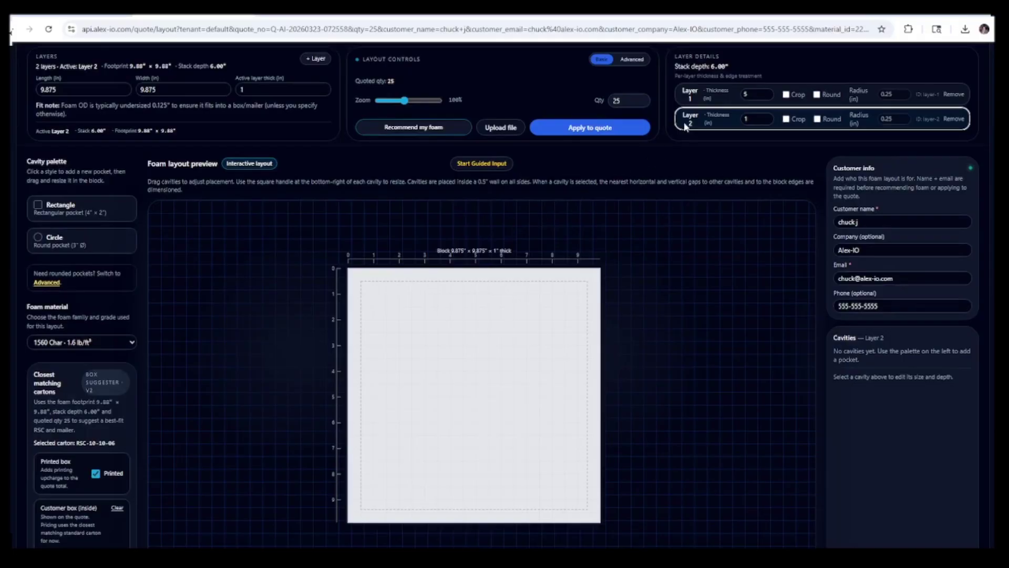
click(787, 119)
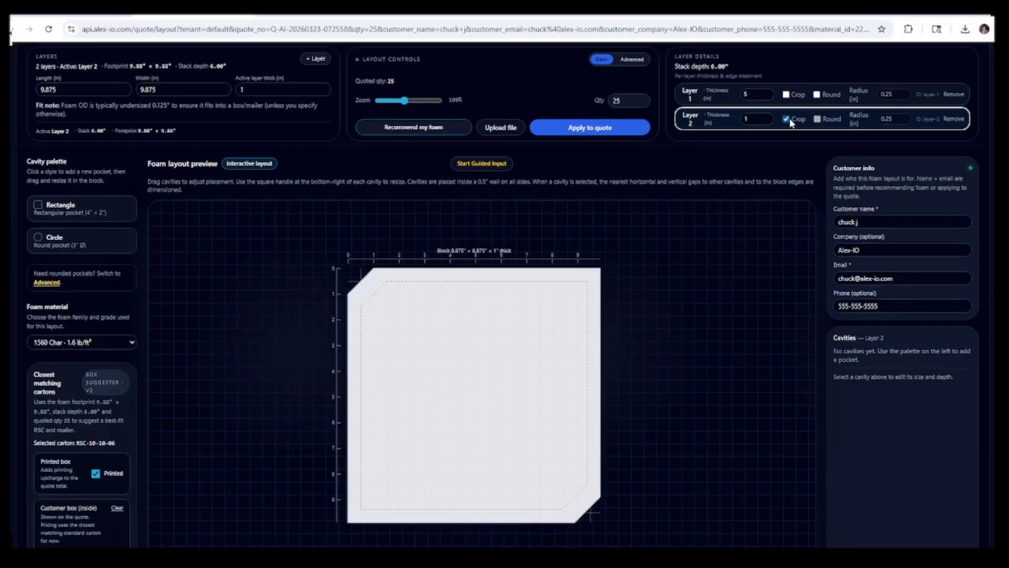
click(693, 97)
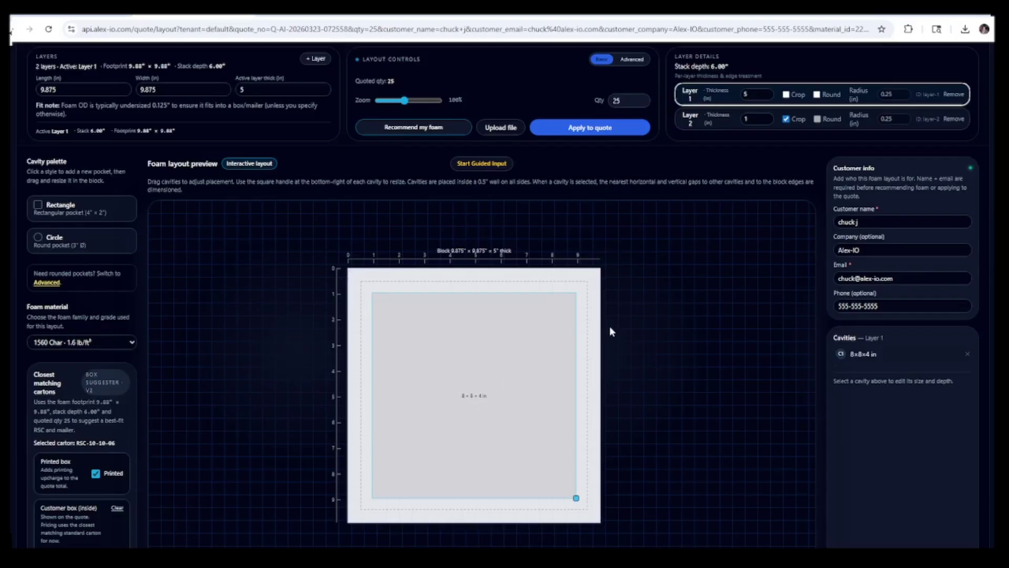
click(603, 128)
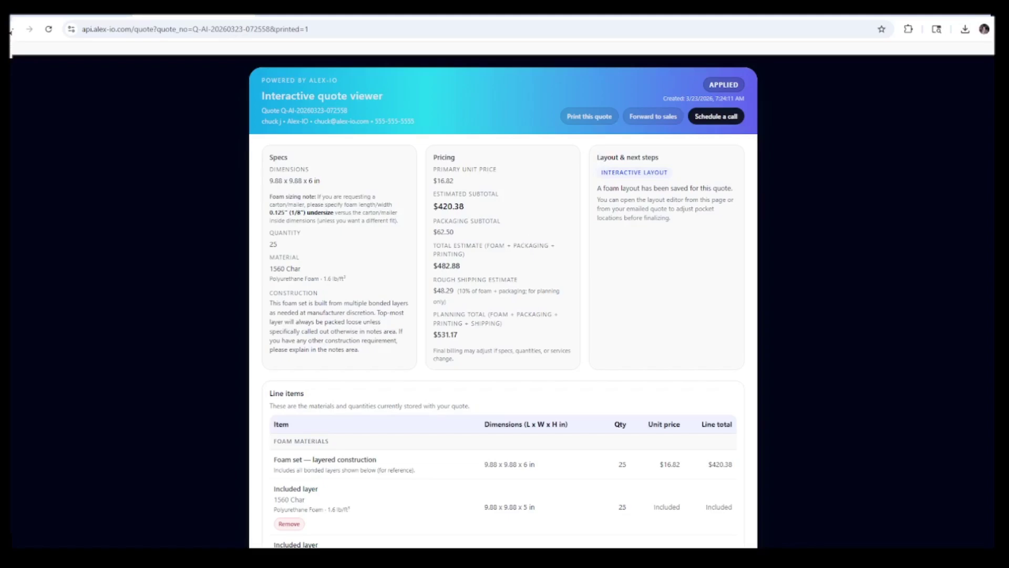
scroll(504, 254, down, 2)
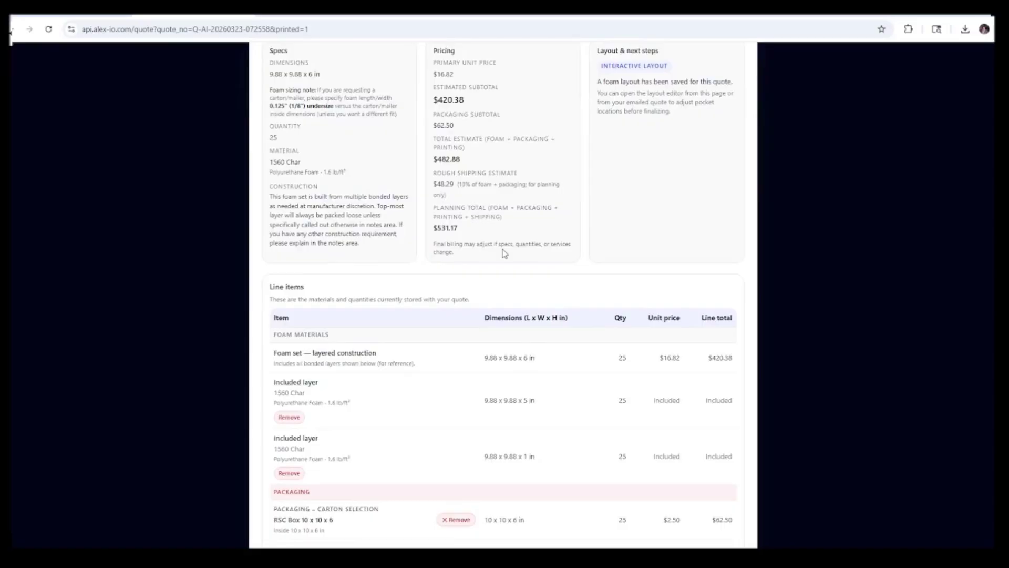
scroll(504, 254, down, 2)
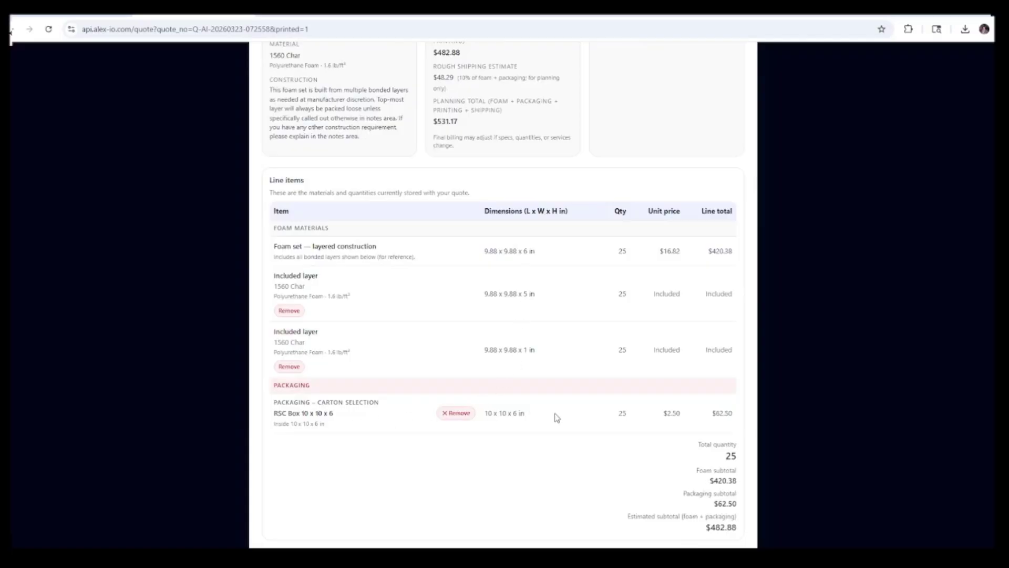
scroll(557, 417, down, 3)
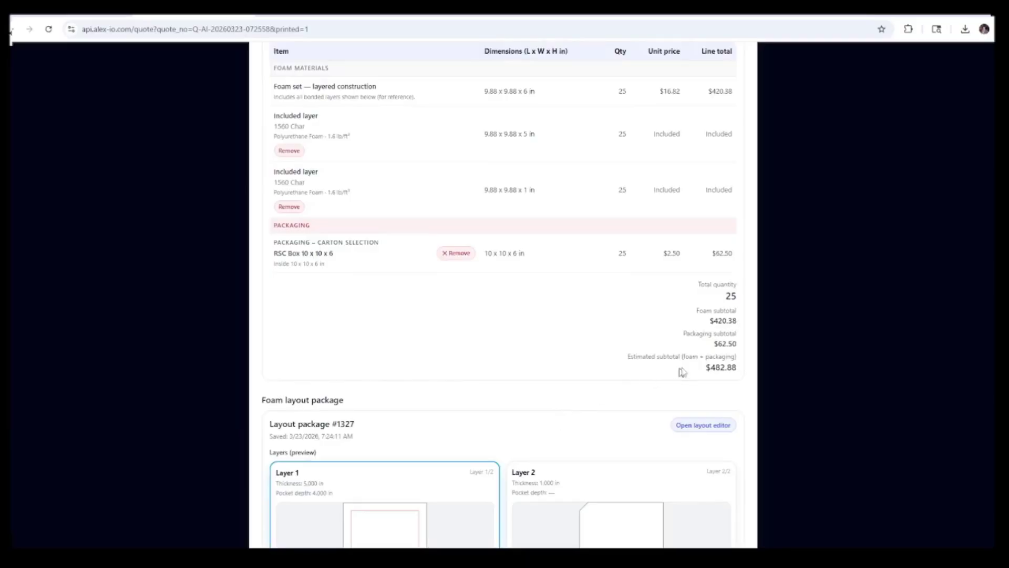
scroll(557, 374, down, 3)
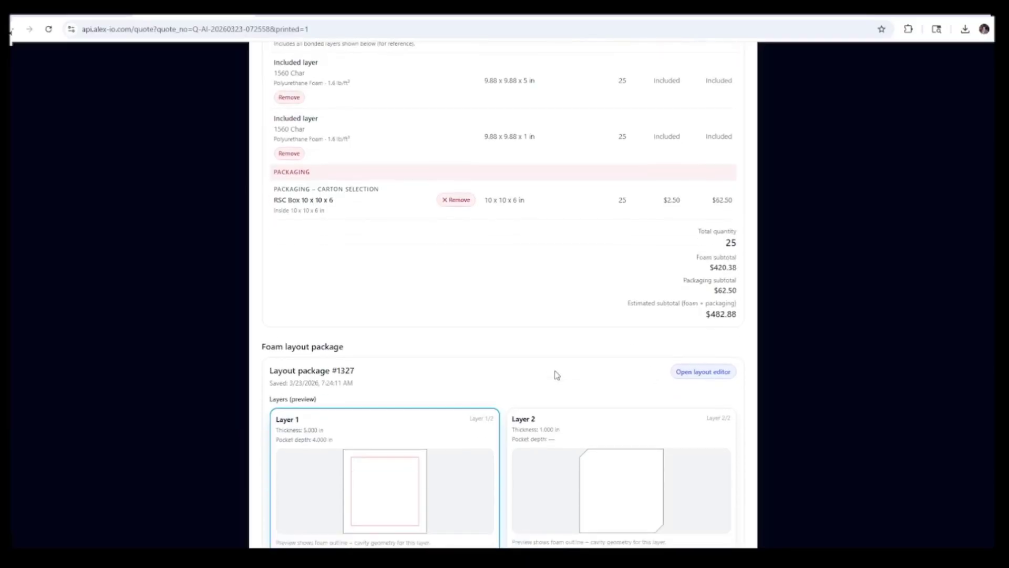
scroll(557, 374, down, 4)
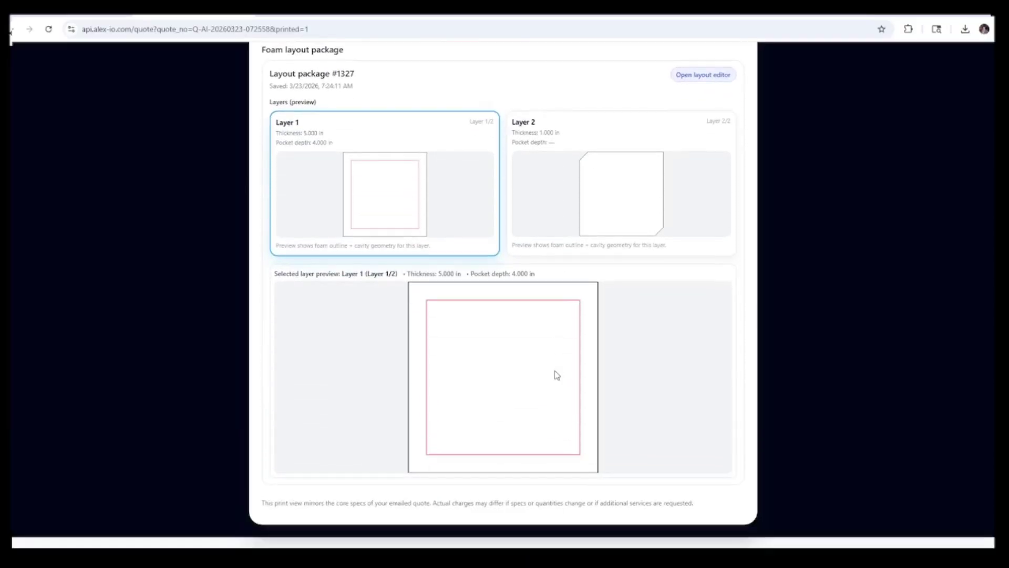
click(531, 219)
click(477, 205)
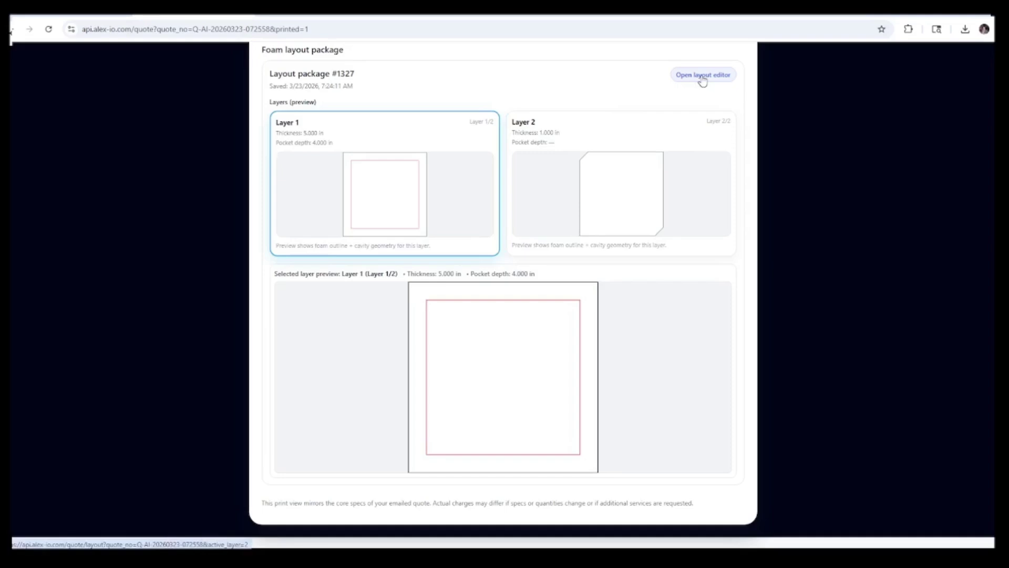
scroll(549, 240, up, 6)
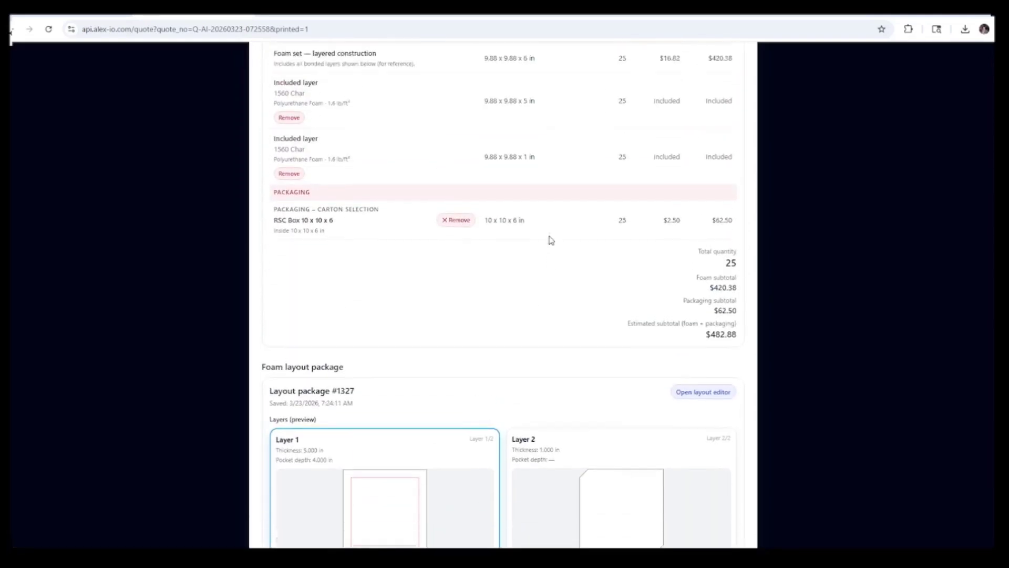
scroll(551, 240, up, 1)
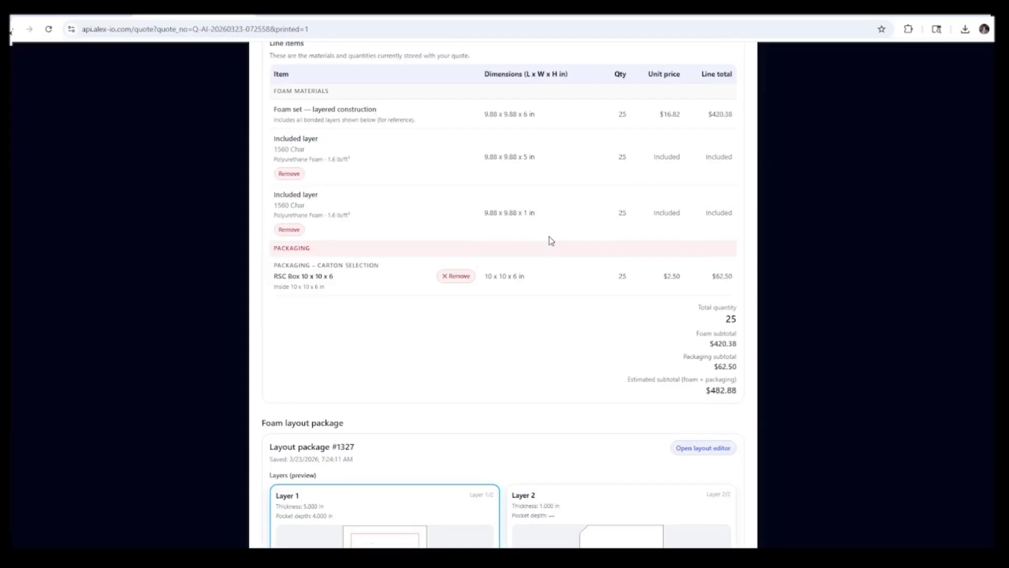
scroll(551, 241, up, 4)
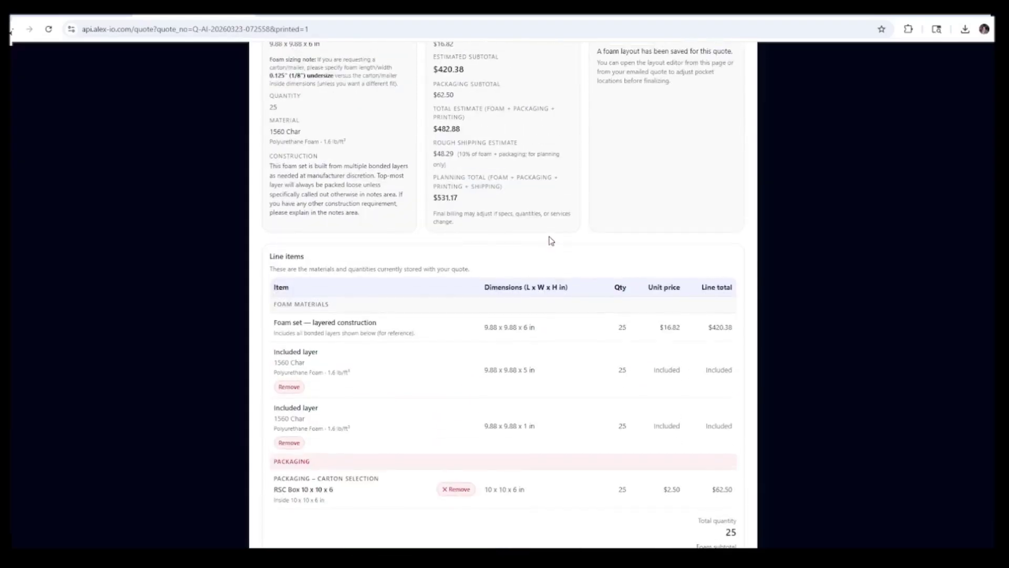
scroll(551, 241, up, 2)
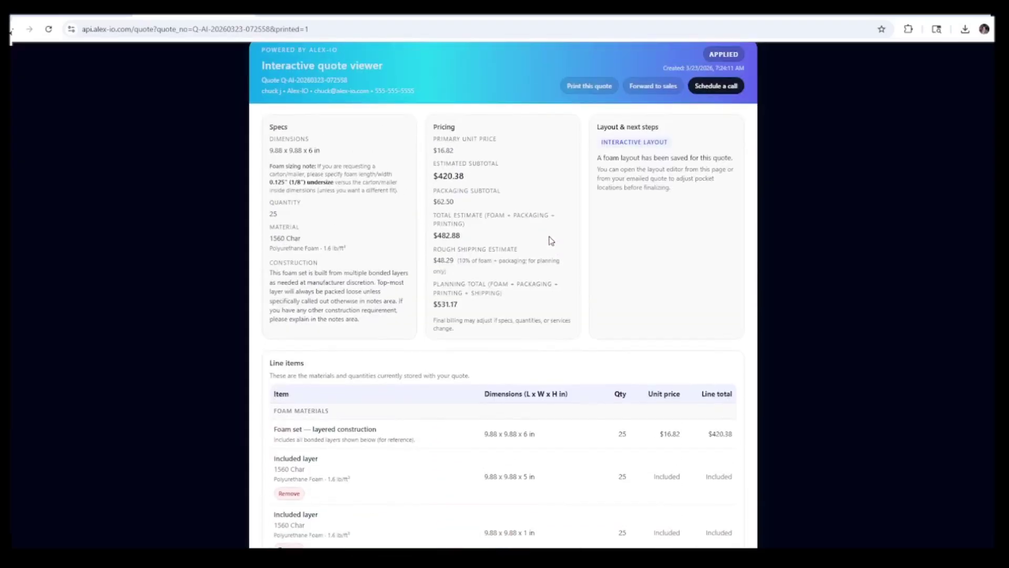